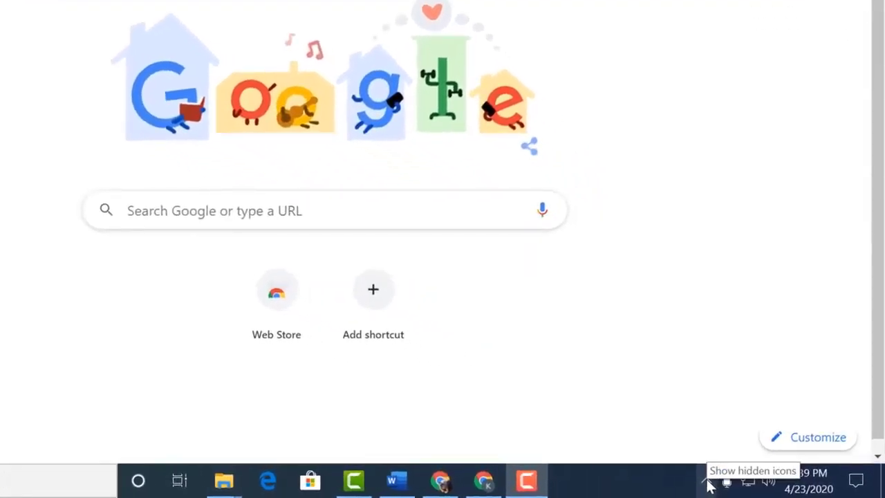
# Step: Reveal the hidden taskbar tray icons so the Xerox Workplace Cloud Client icon is visible
pyautogui.click(708, 482)
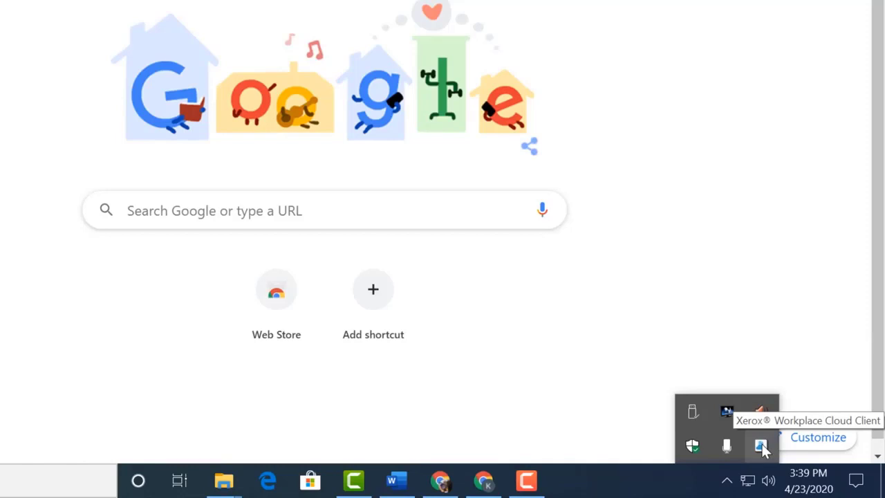
# Step: Sign in to the Xerox client from its tray icon, submitting your email address and company code
pyautogui.rightClick(761, 447)
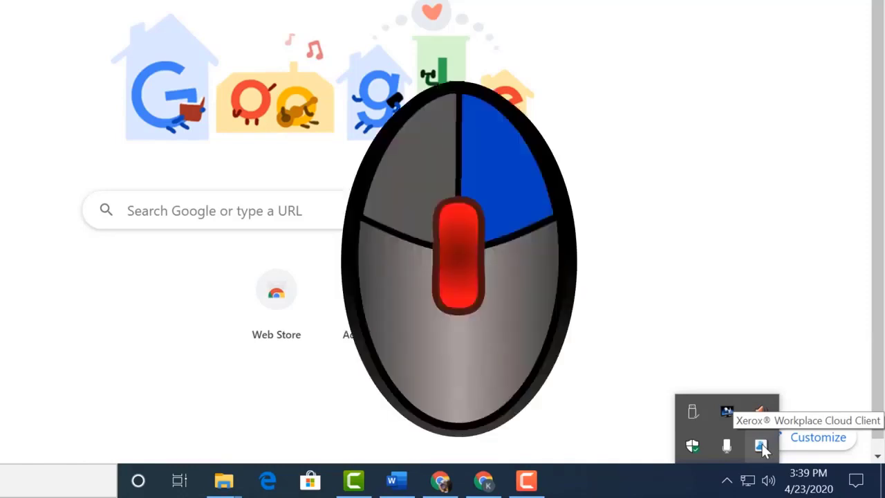
pyautogui.click(668, 357)
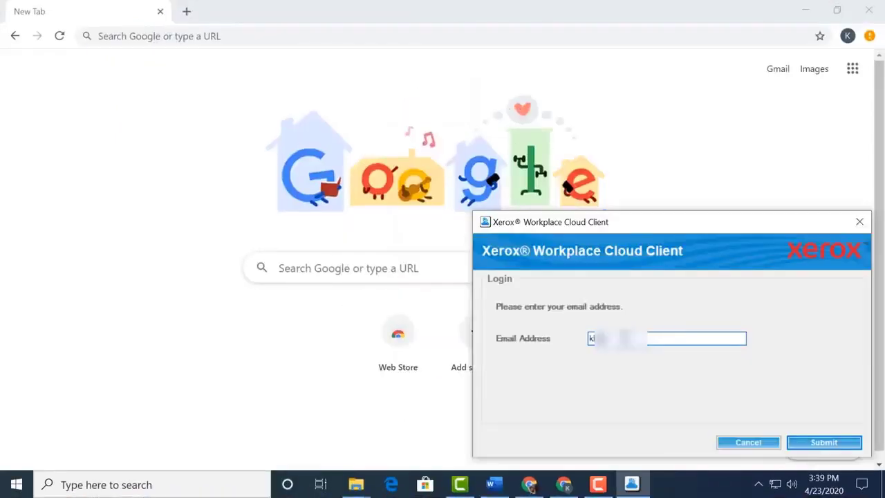
pyautogui.write('reek.ab.ca')
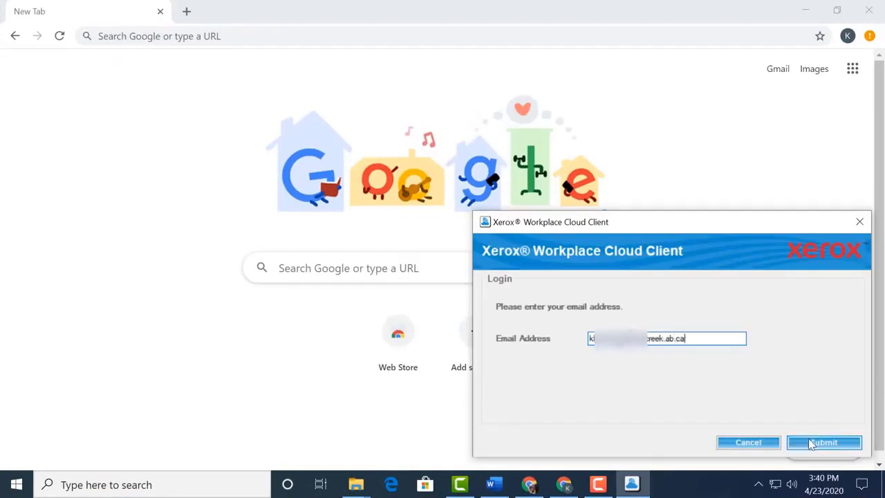
pyautogui.click(806, 440)
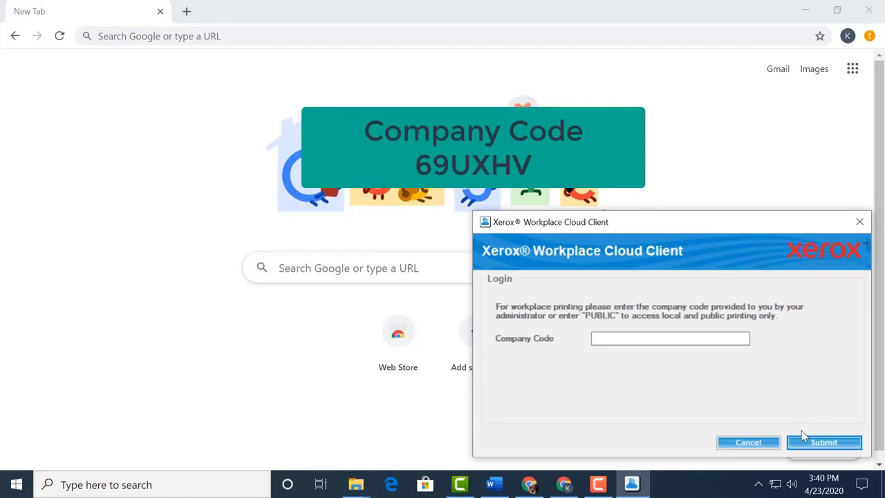
pyautogui.click(666, 338)
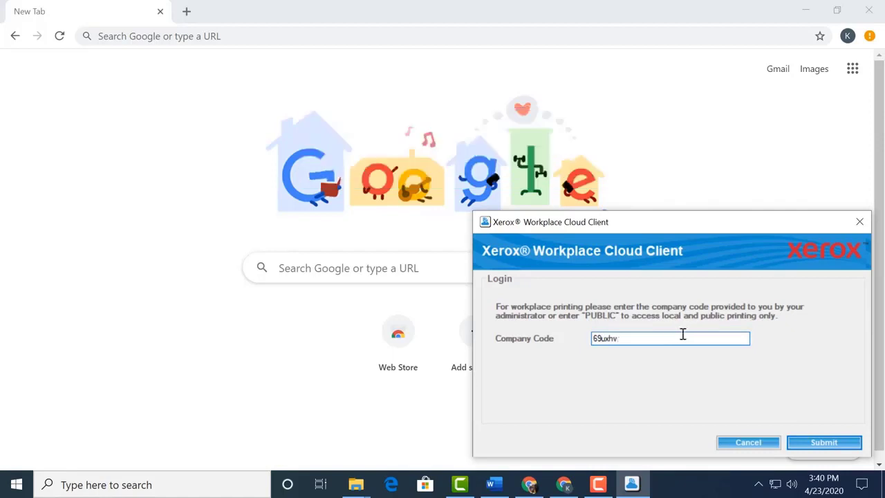
pyautogui.click(813, 444)
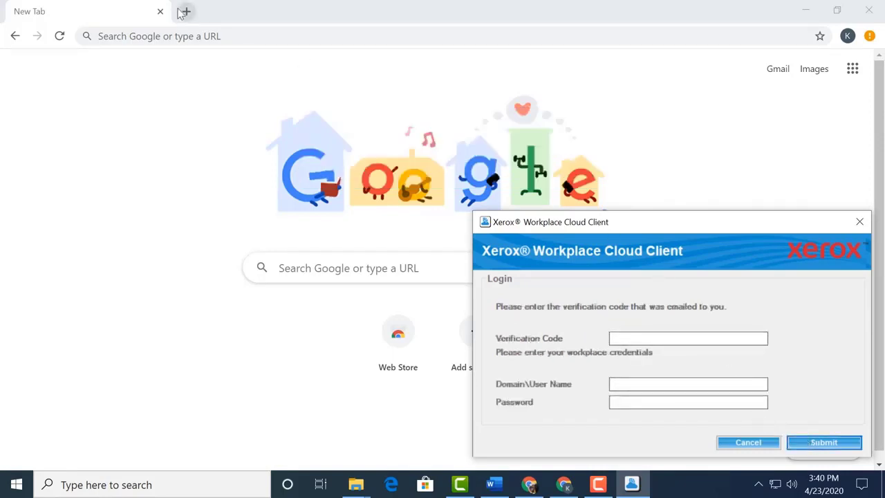
# Step: Copy the verification code from the Gmail Xerox registration email into the client login
pyautogui.click(778, 68)
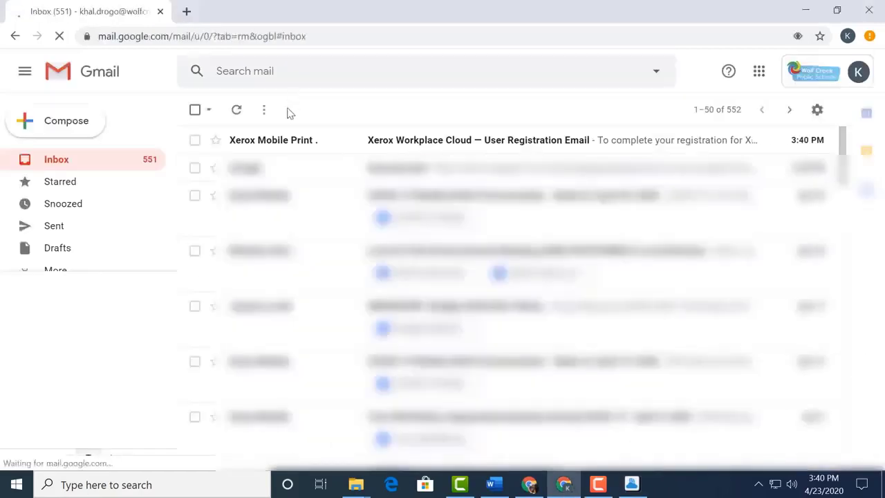
pyautogui.click(292, 141)
pyautogui.moveTo(297, 259); pyautogui.dragTo(343, 260)
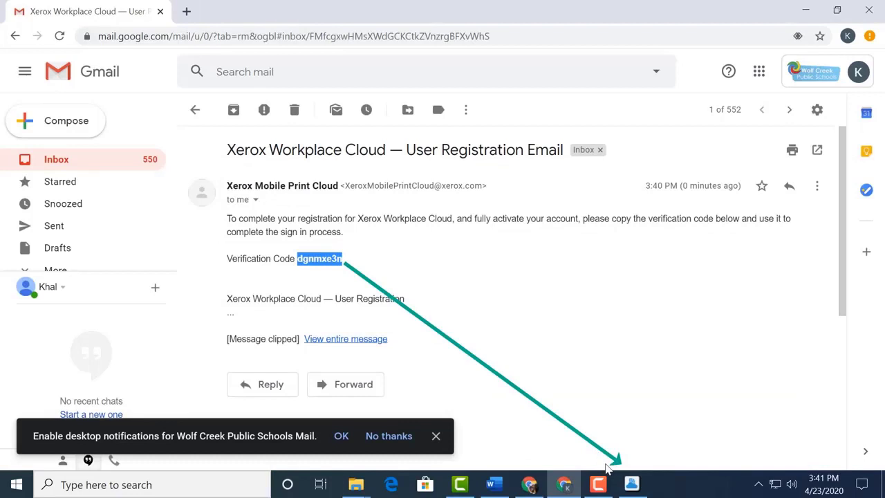
pyautogui.click(631, 484)
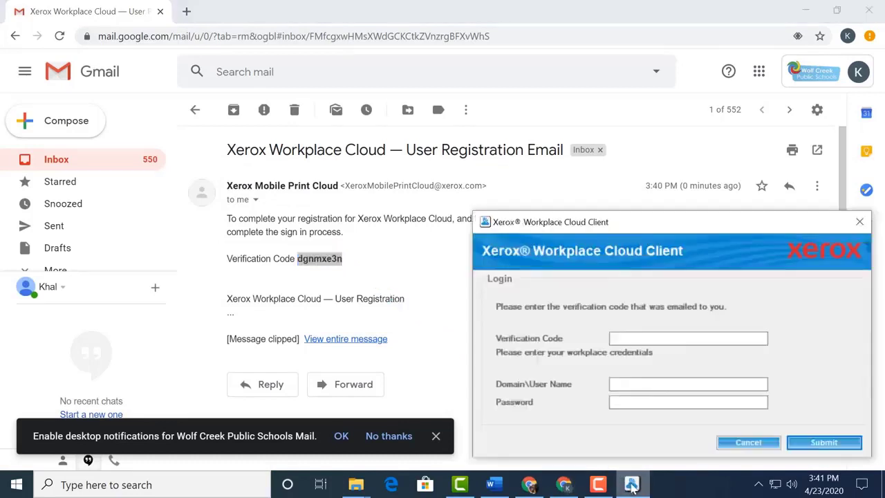
pyautogui.click(629, 338)
pyautogui.hotkey('ctrl', 'v')
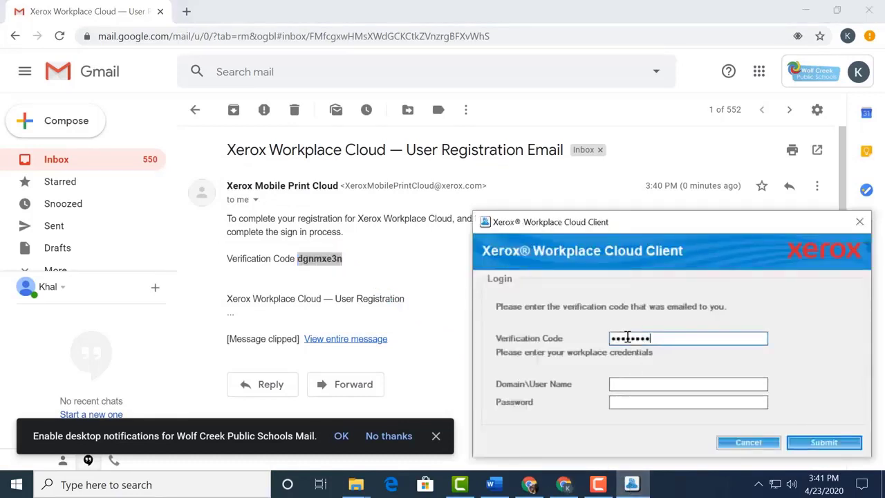
# Step: Enter the domain\username and account password in the Xerox client login
pyautogui.click(615, 385)
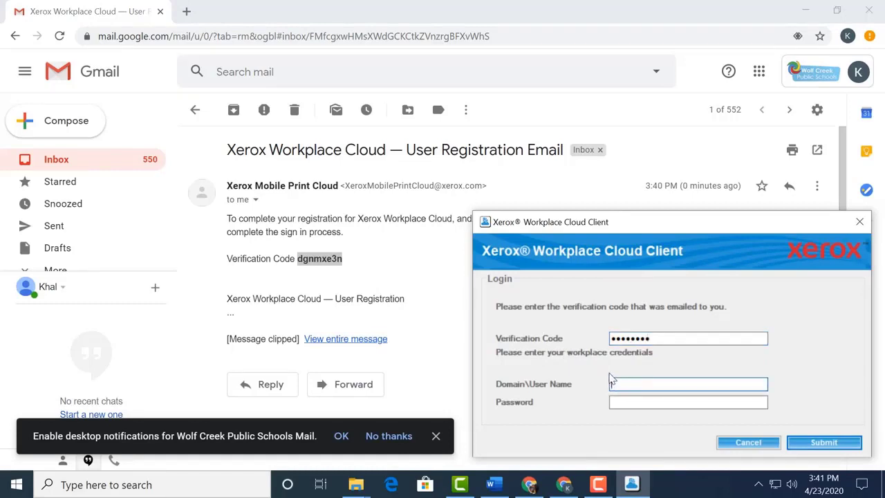
pyautogui.write('wolfcreek\\khal')
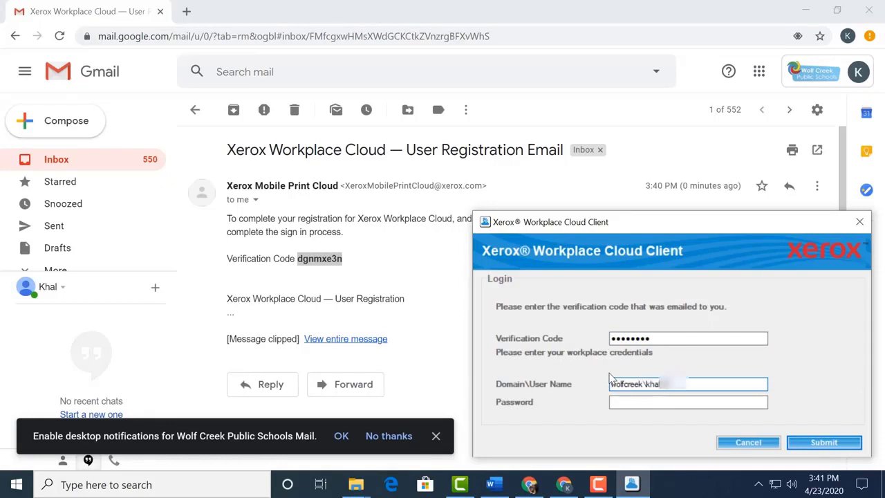
pyautogui.click(619, 402)
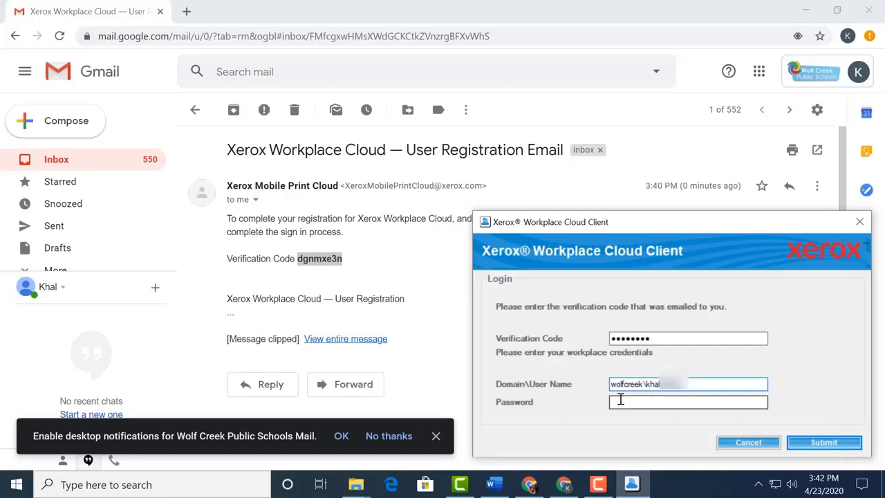
pyautogui.write('•••••••••••')
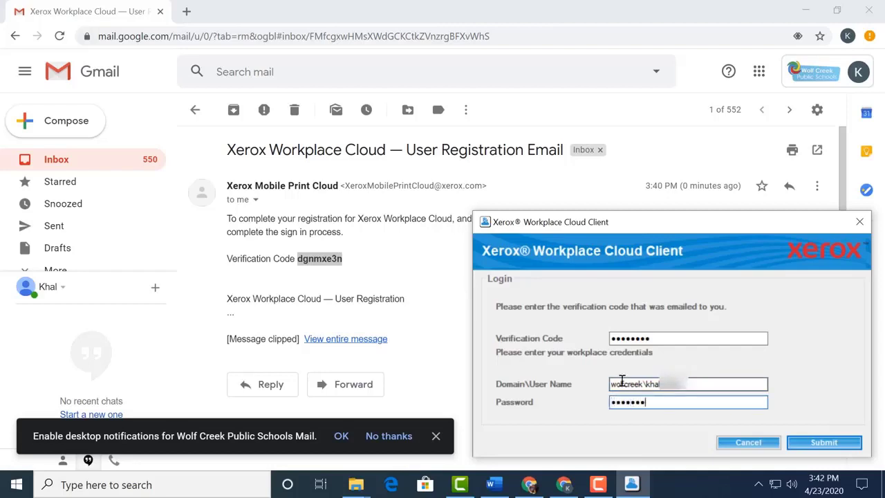
pyautogui.write('••')
# Step: Submit the login, then open the Workplace Cloud web portal from the Xerox tray icon menu
pyautogui.click(801, 443)
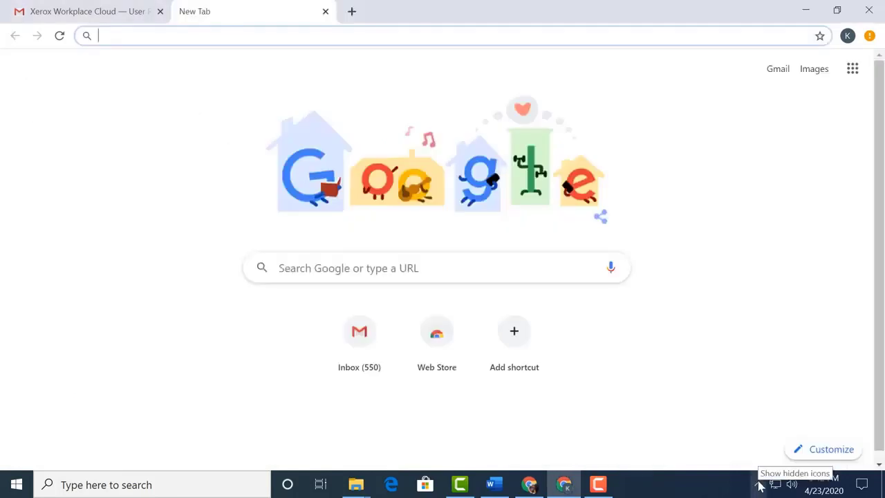
pyautogui.click(761, 486)
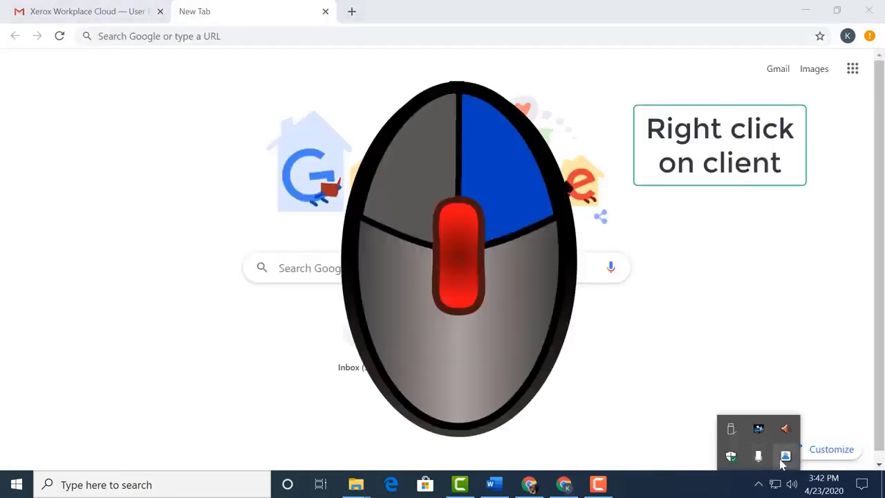
pyautogui.rightClick(787, 456)
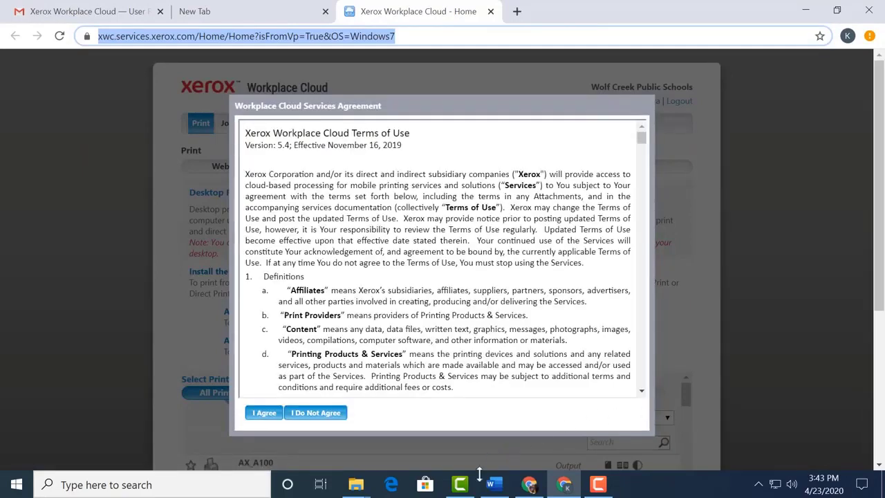
# Step: Accept the Terms of Use, search printers for 'do', and download the DO_C114Hall printer file
pyautogui.click(266, 413)
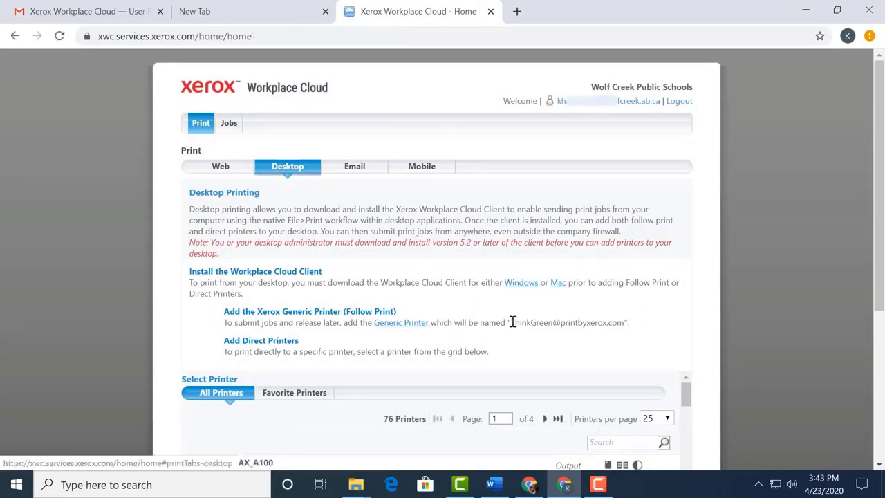
pyautogui.scroll(-3, 515, 321)
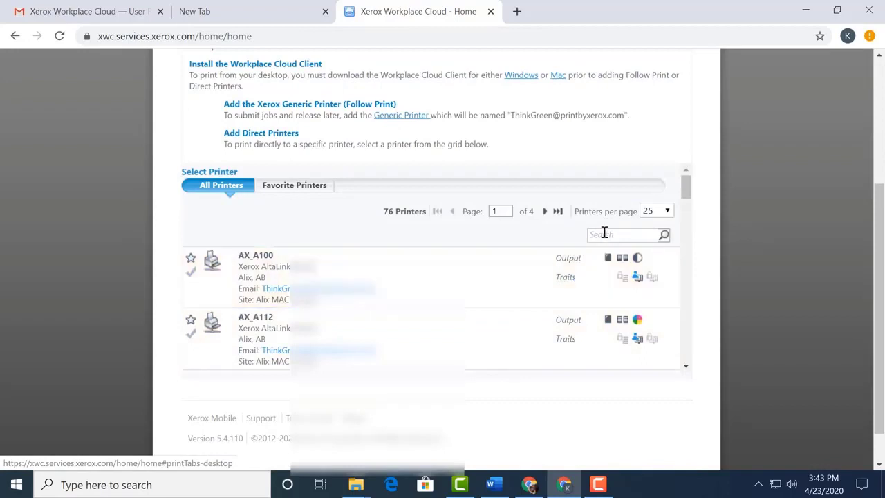
pyautogui.click(604, 234)
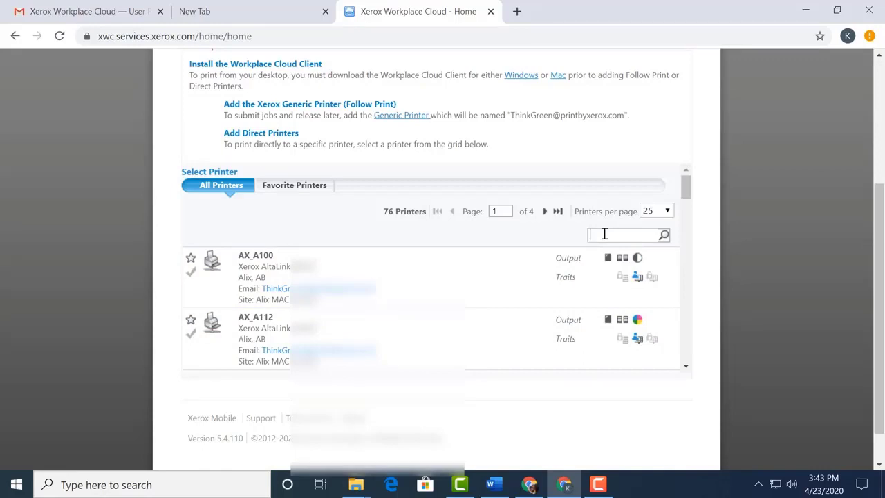
pyautogui.write('do')
pyautogui.press('Return')
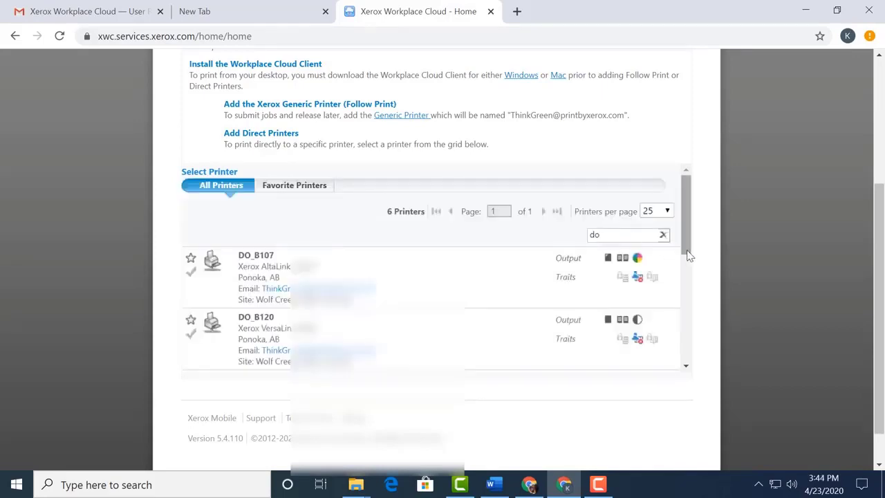
pyautogui.moveTo(690, 253); pyautogui.dragTo(691, 306)
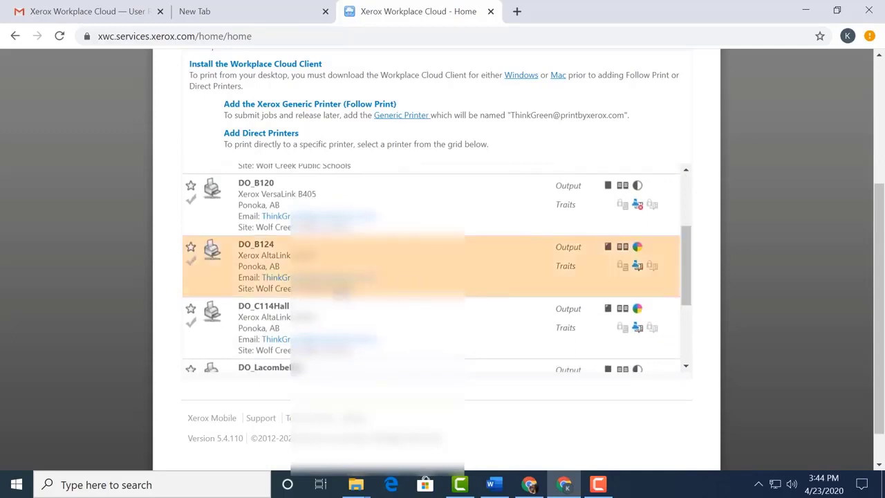
pyautogui.click(280, 316)
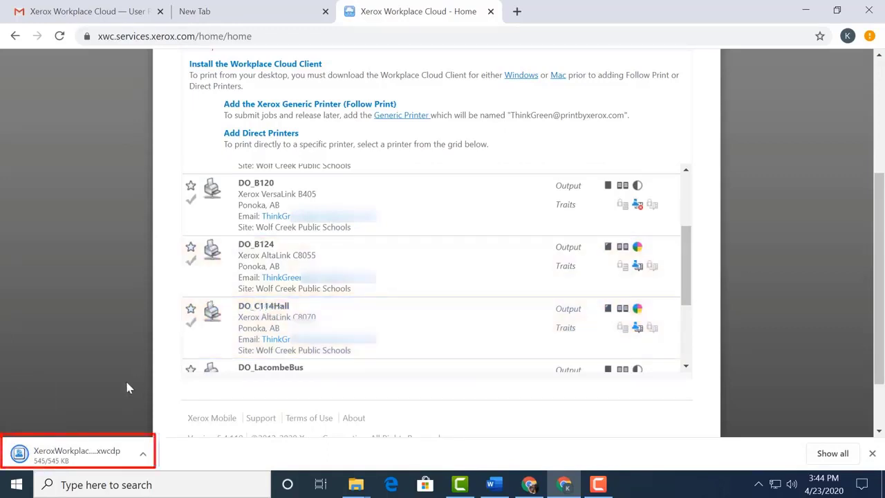
pyautogui.click(67, 454)
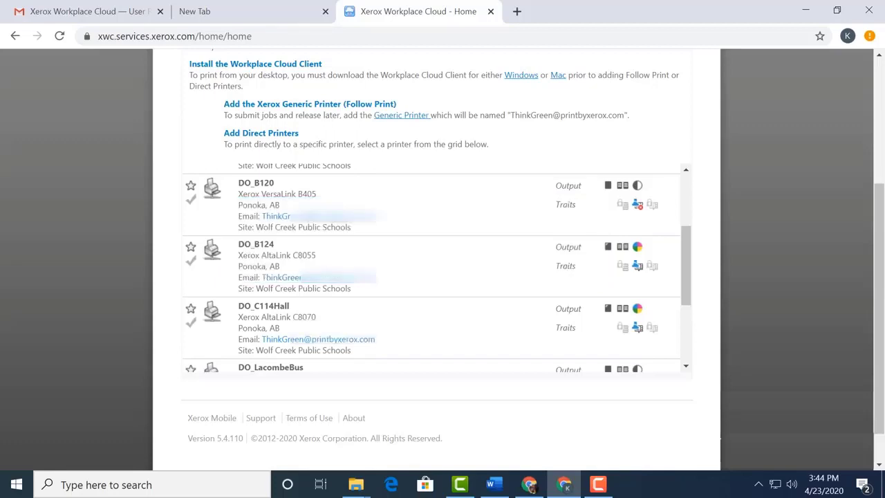
# Step: Open Control Panel's Devices and Printers and open the DO_C114Hall printer's device page
pyautogui.click(227, 484)
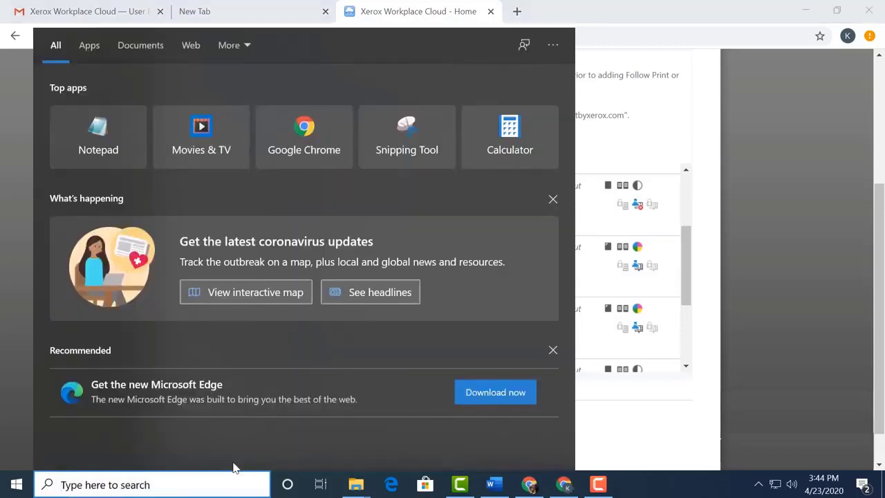
pyautogui.write('control panel')
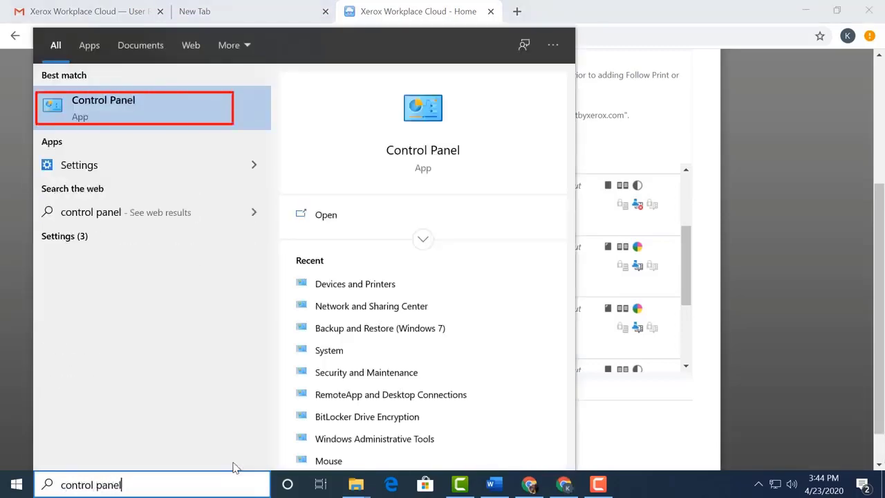
pyautogui.press('Return')
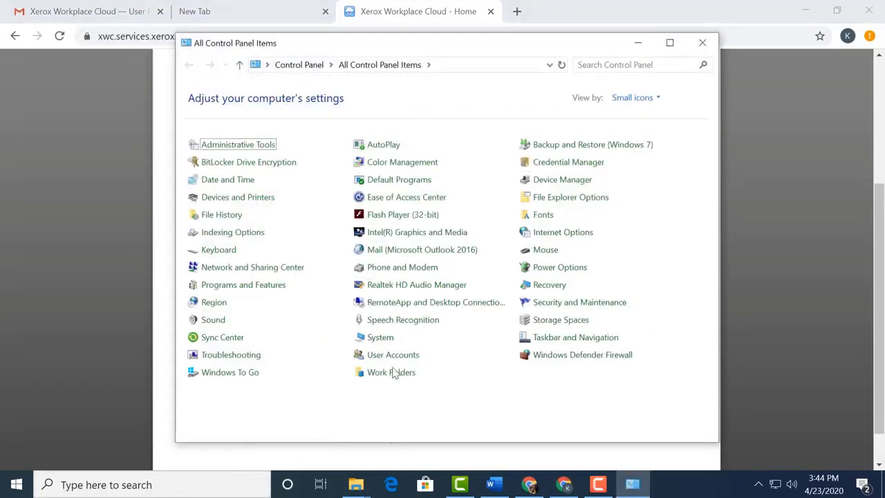
pyautogui.click(245, 199)
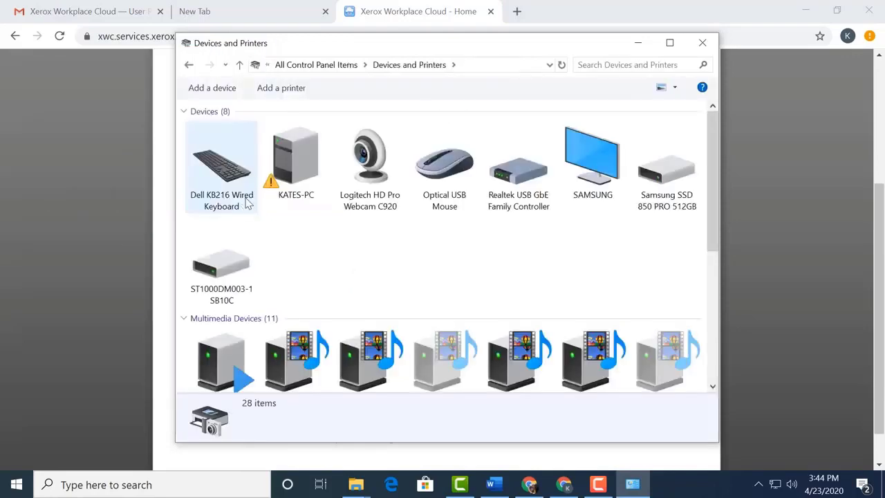
pyautogui.scroll(-5, 243, 201)
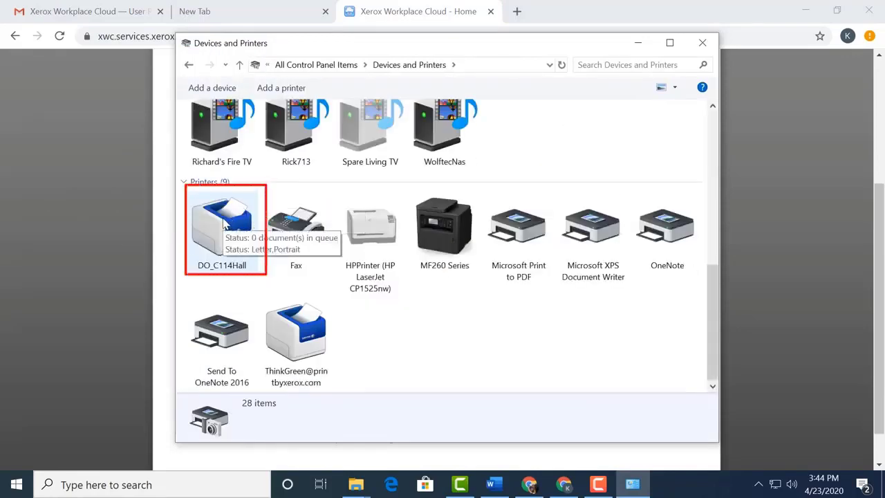
pyautogui.click(224, 219)
pyautogui.doubleClick(224, 220)
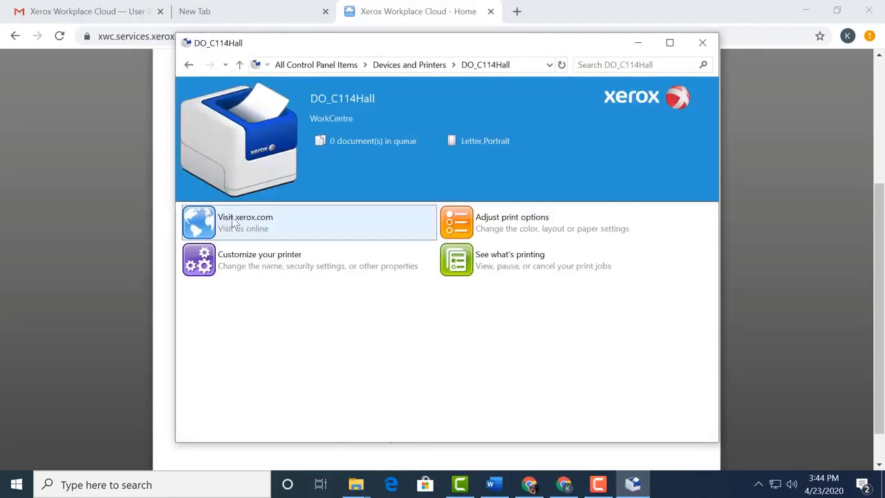
# Step: Open the DO_C114Hall print queue and its Printer Properties dialog
pyautogui.click(456, 271)
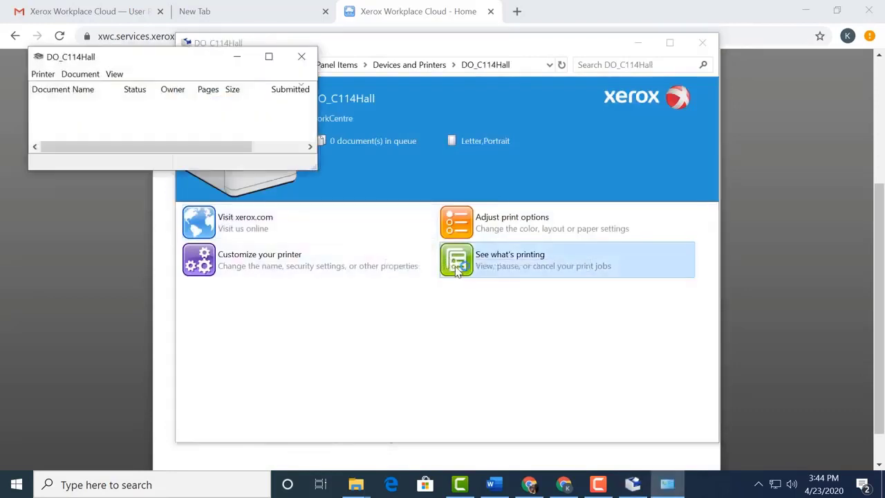
pyautogui.click(49, 77)
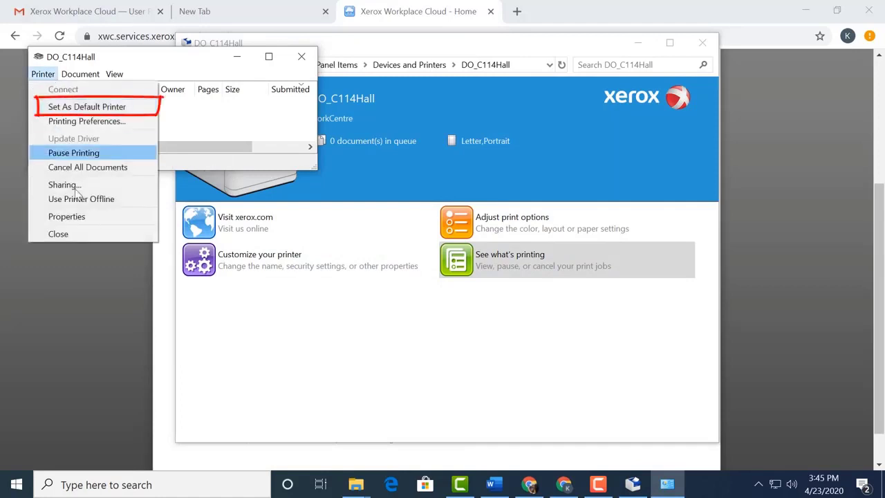
pyautogui.click(72, 217)
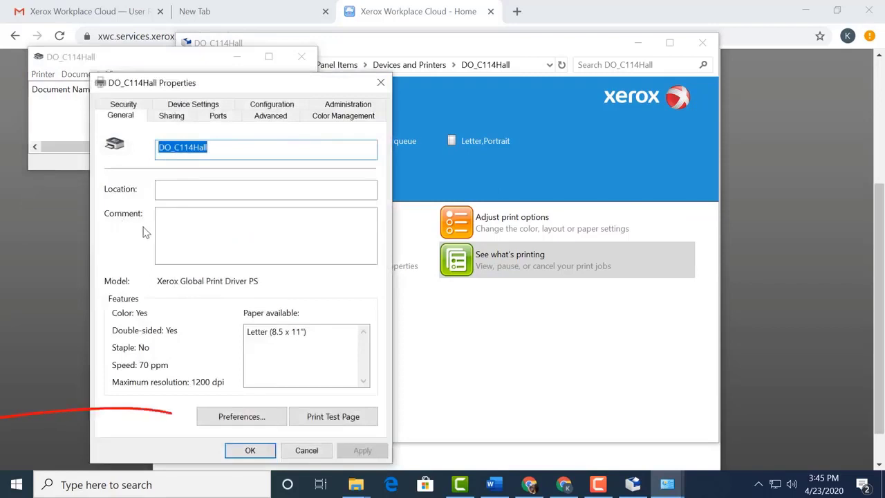
# Step: In DO_C114Hall printing preferences, enable Xerox Black and White and save
pyautogui.click(229, 417)
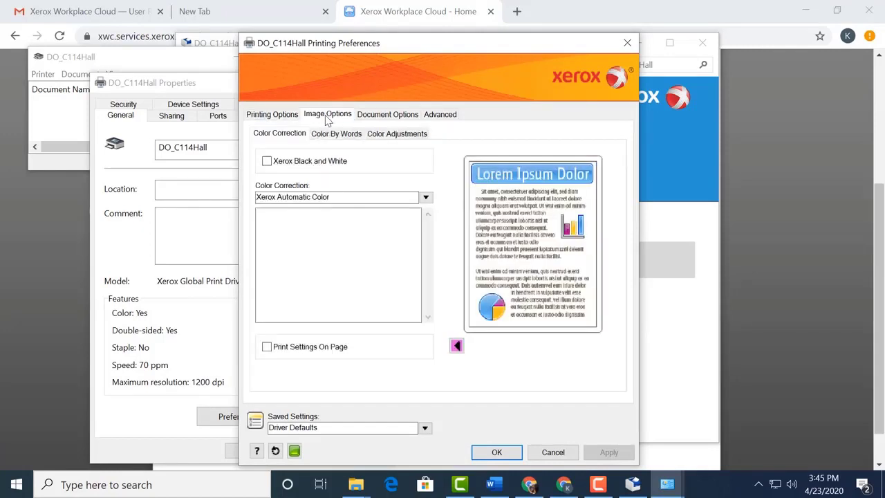
pyautogui.click(268, 162)
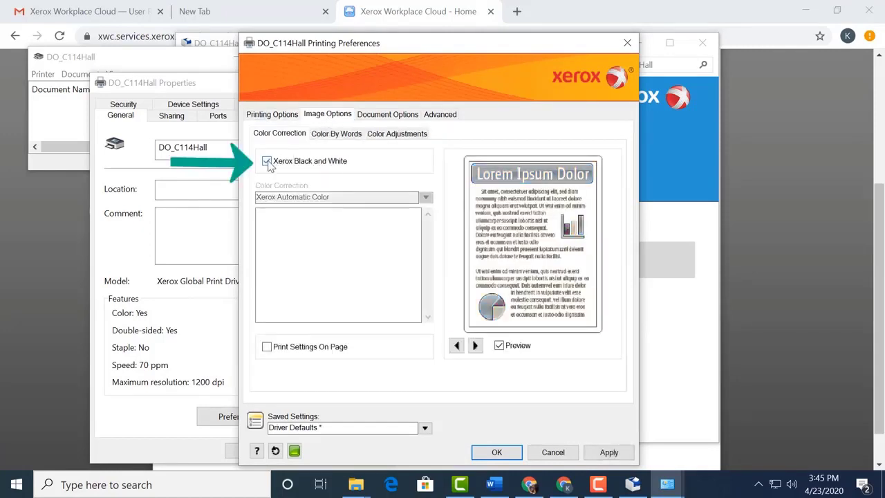
pyautogui.click(497, 452)
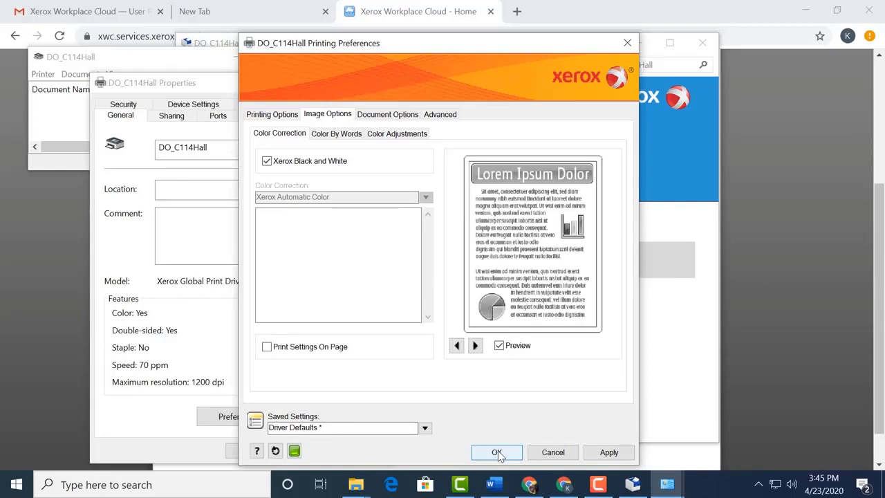
pyautogui.click(497, 452)
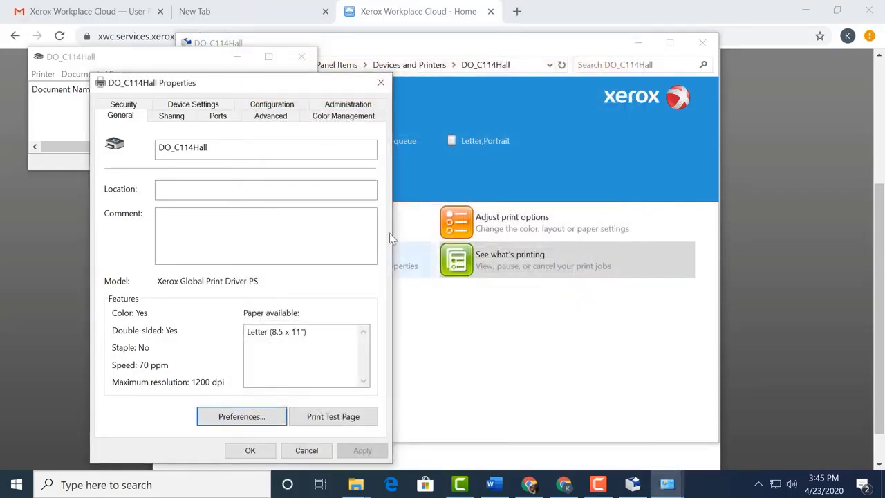
# Step: On the Configuration tab, set the installed finisher to BR Finisher and save
pyautogui.click(276, 105)
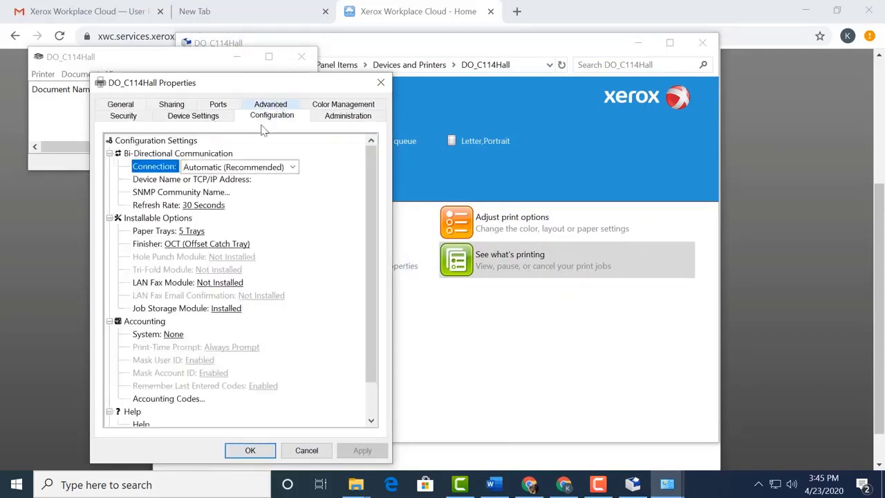
pyautogui.click(247, 246)
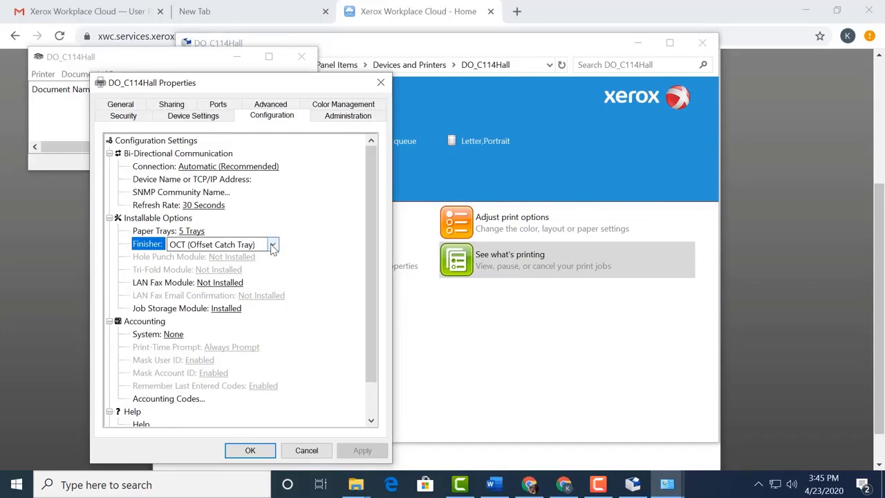
pyautogui.click(273, 246)
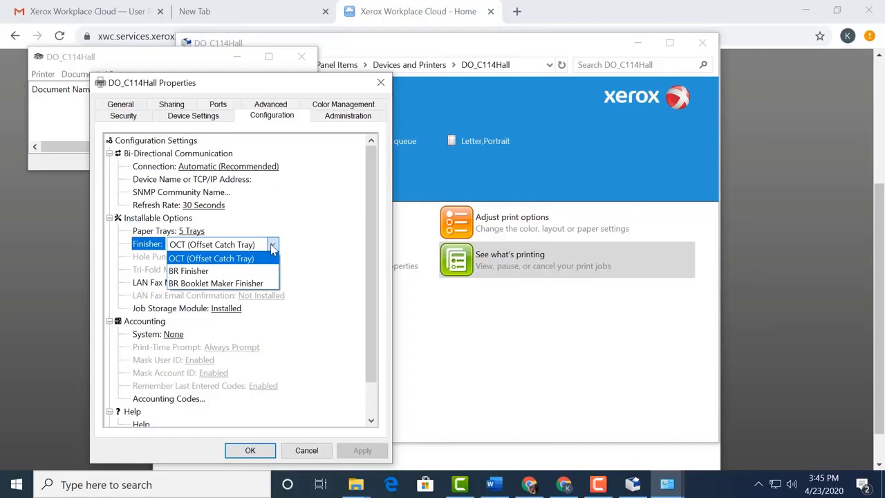
pyautogui.click(244, 272)
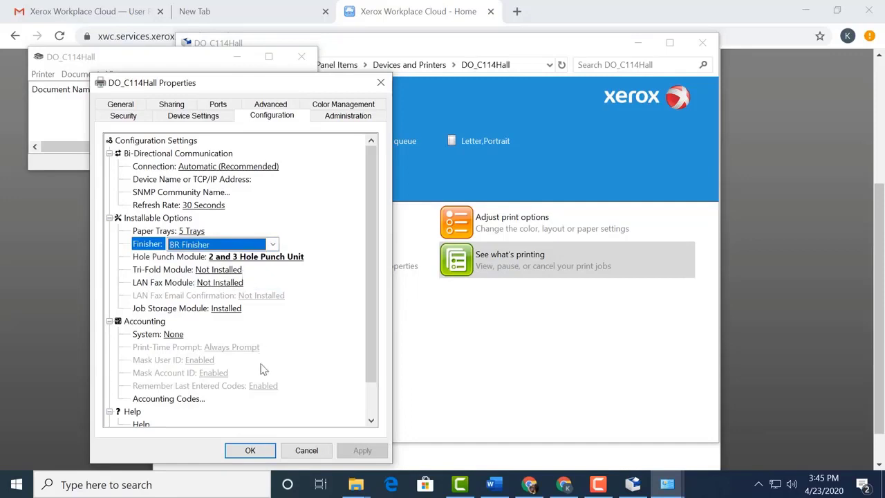
pyautogui.click(262, 453)
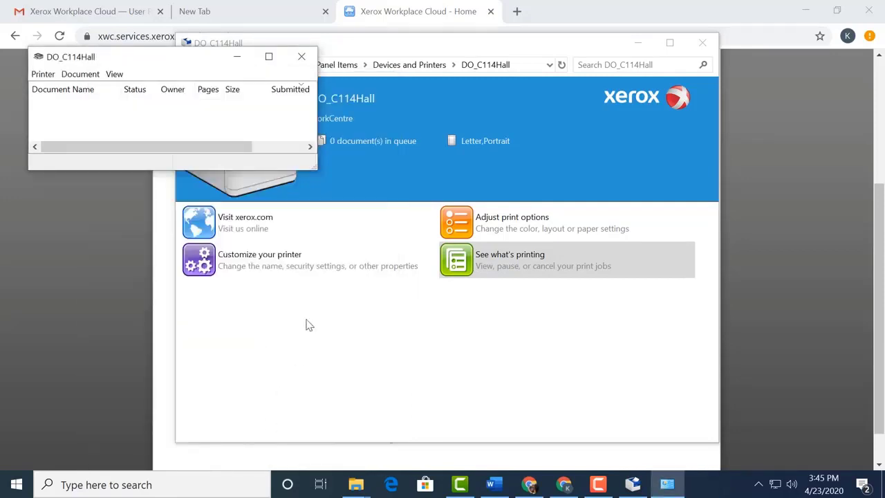
# Step: Close the DO_C114Hall print queue window
pyautogui.click(303, 55)
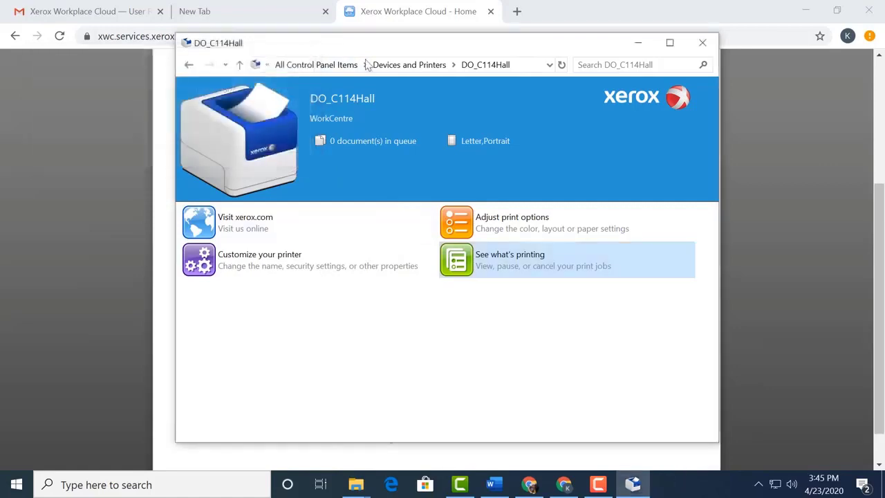